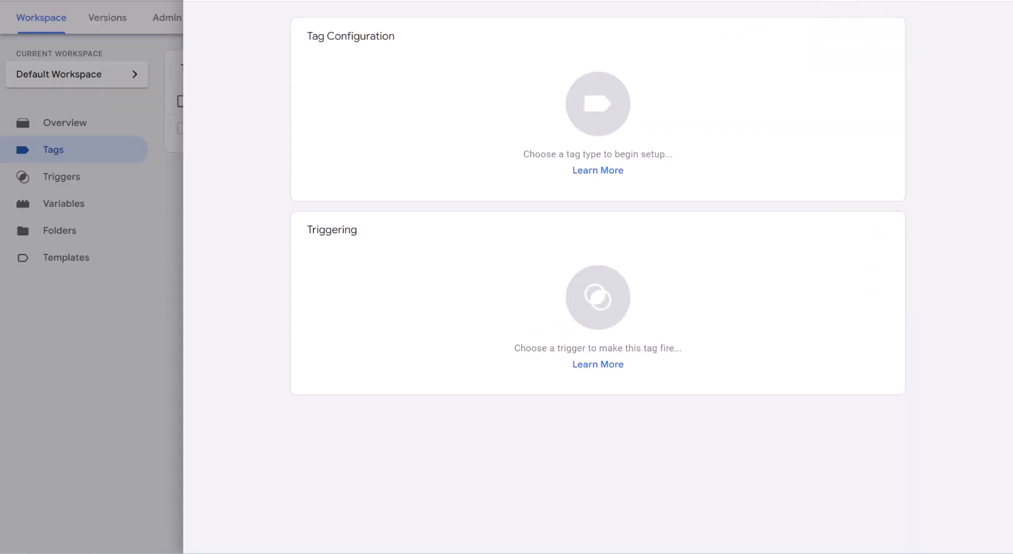
Close the blank new tag editor without filling it in, back to the Tags list
left_click(212, 7)
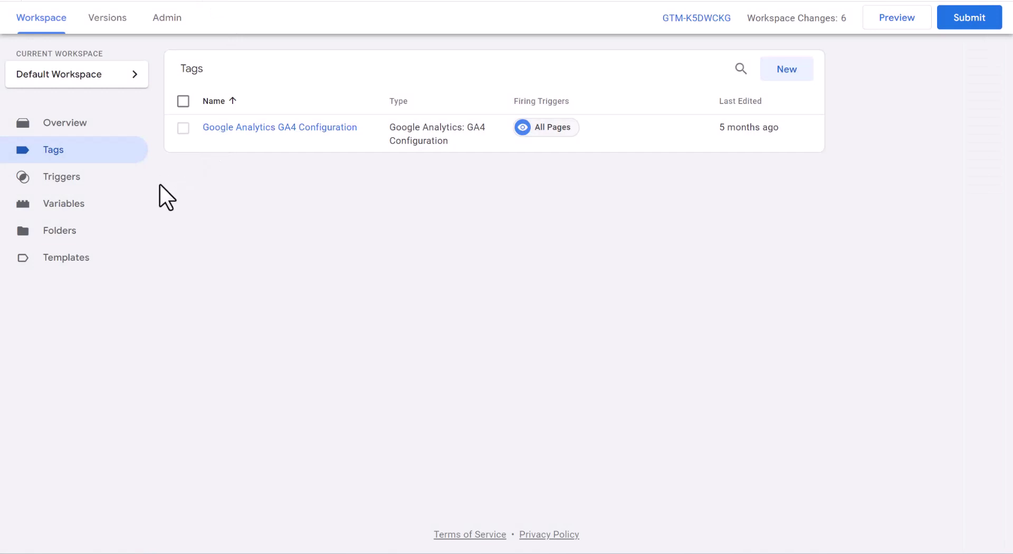
Open the container's Variables page and look through the variable list
left_click(110, 201)
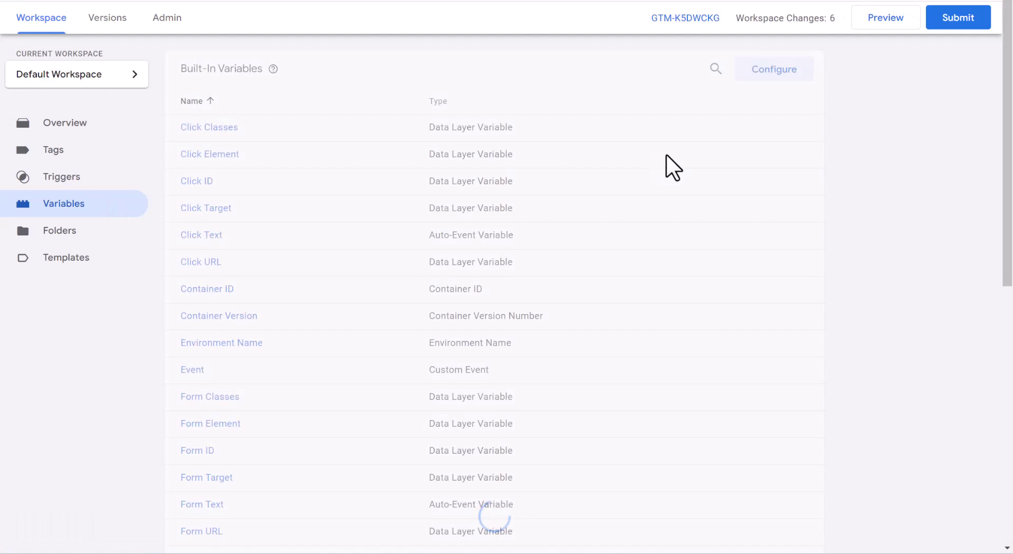
scroll(551, 242, "down", 2)
scroll(552, 243, "down", 2)
scroll(551, 242, "down", 2)
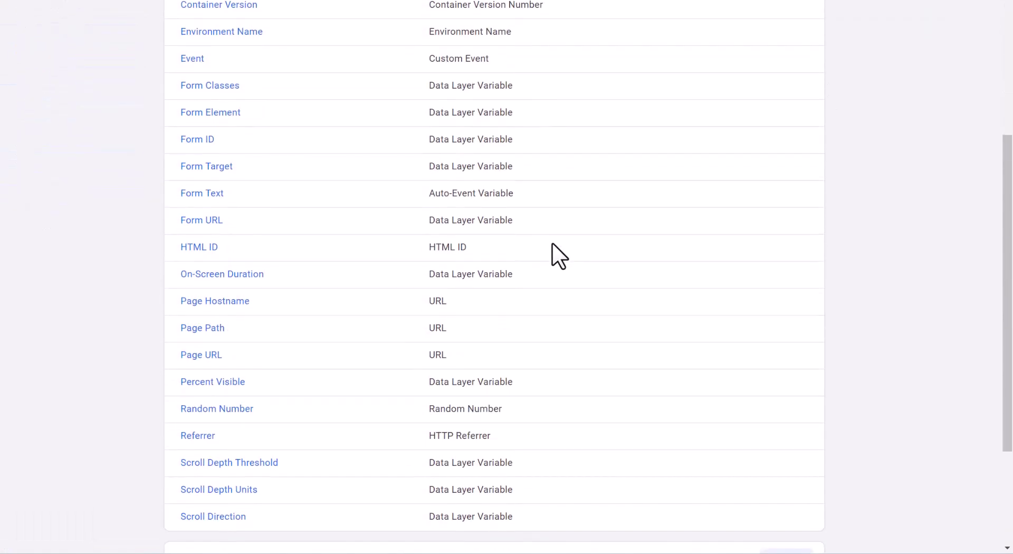
scroll(552, 242, "down", 2)
scroll(551, 243, "up", 4)
scroll(552, 243, "up", 1)
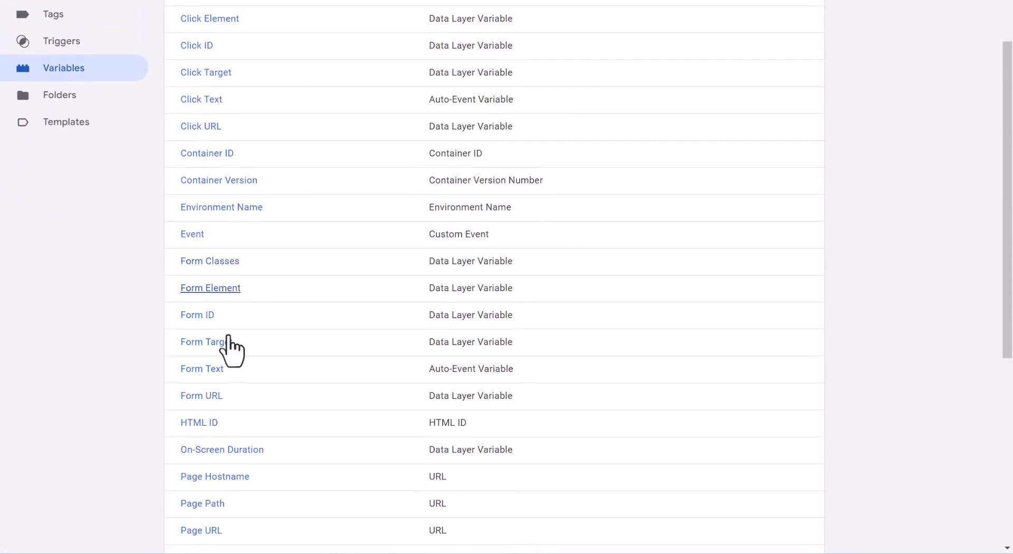
scroll(828, 147, "up", 3)
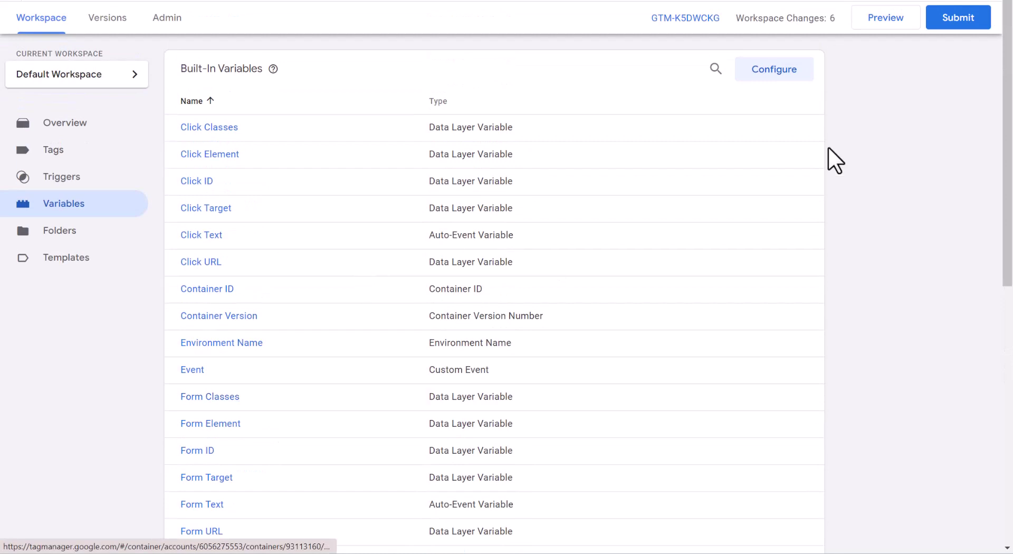
Confirm the built-in click and Forms variables are enabled, then close the built-in variables panel
left_click(786, 94)
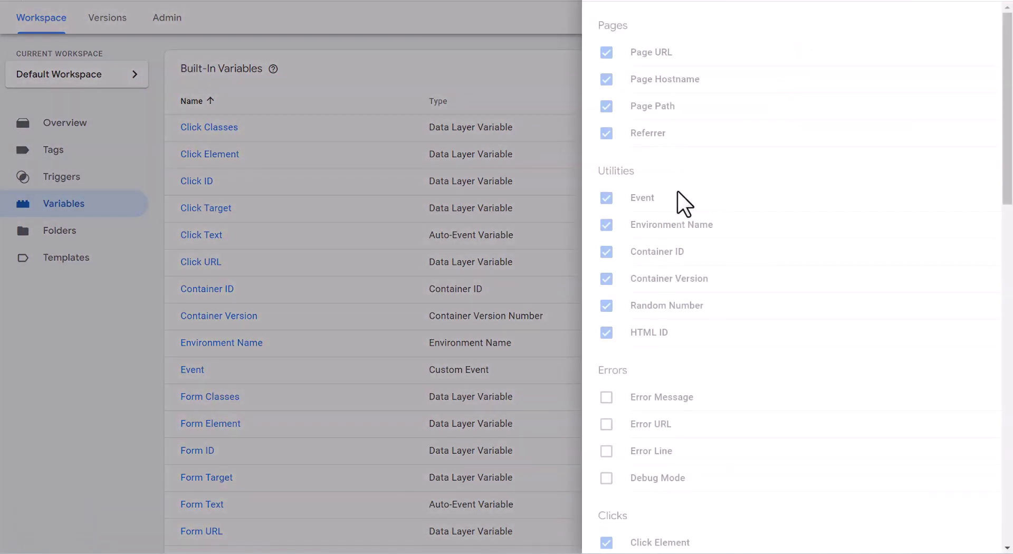
scroll(671, 227, "down", 3)
scroll(672, 233, "down", 1)
scroll(672, 237, "down", 1)
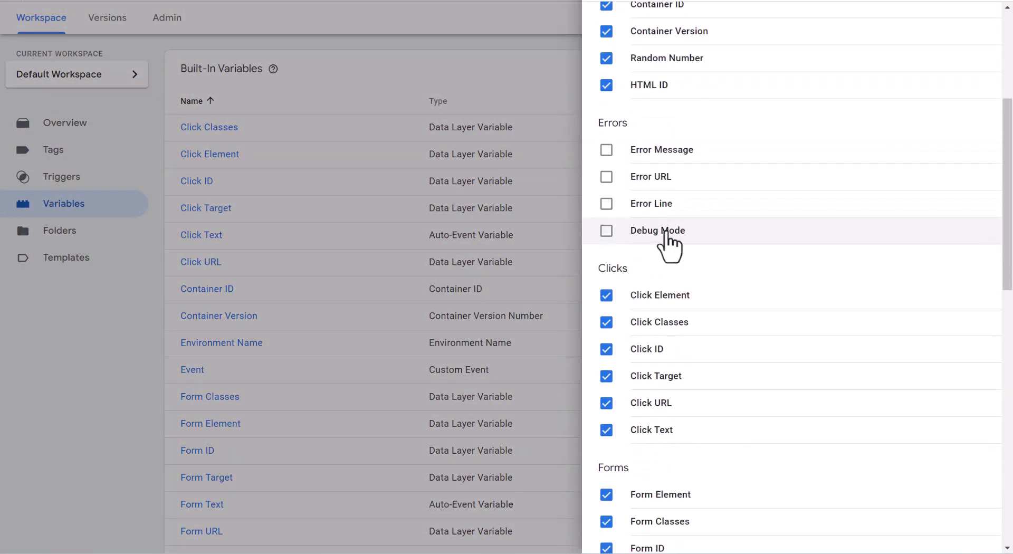
scroll(655, 309, "down", 3)
scroll(654, 310, "down", 2)
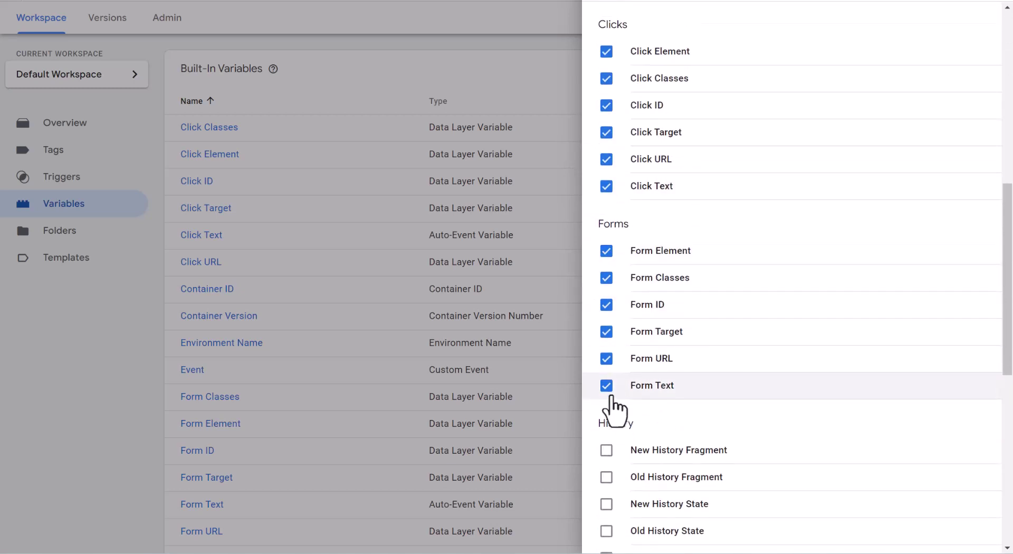
left_click(612, 7)
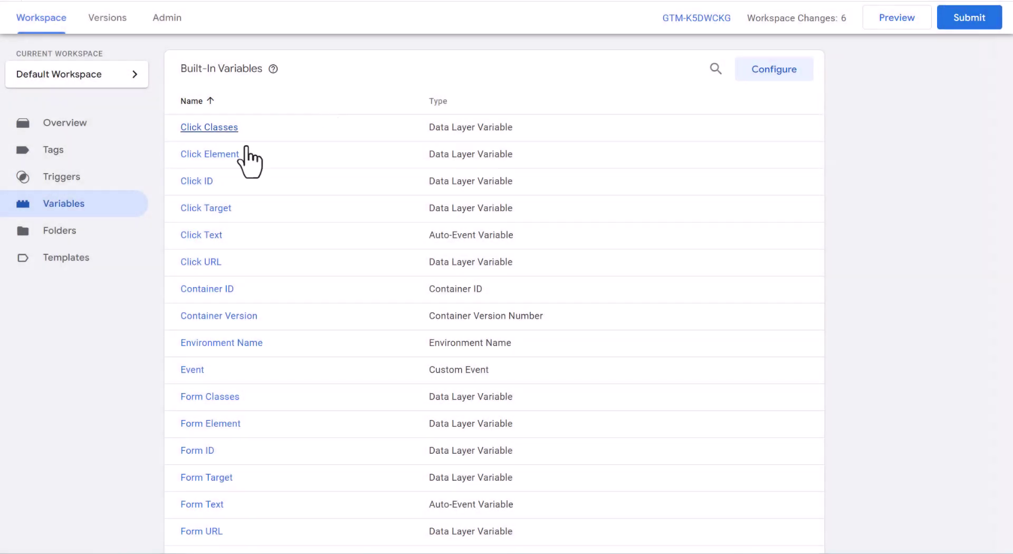
Create and save a Form Submission trigger that fires on All Forms
left_click(101, 184)
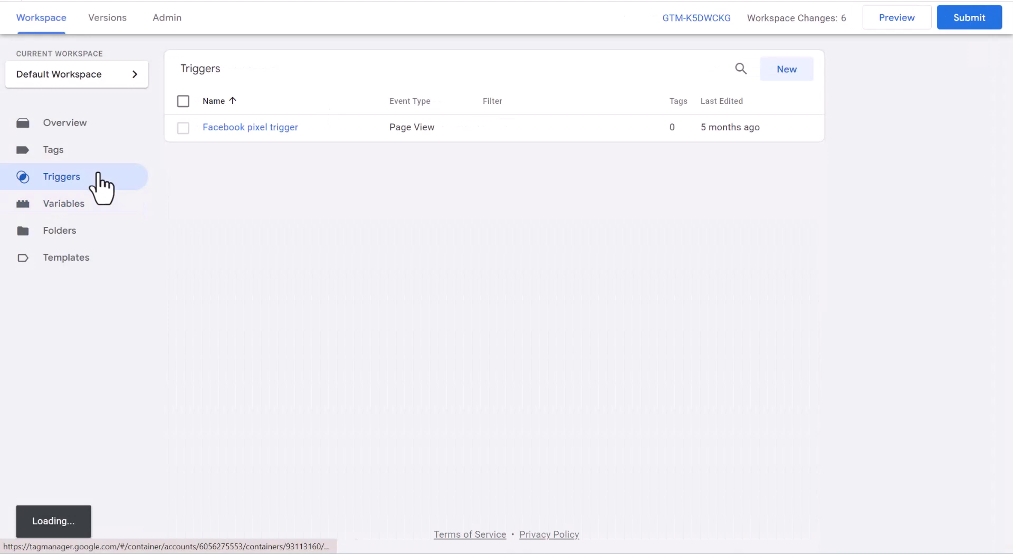
left_click(779, 72)
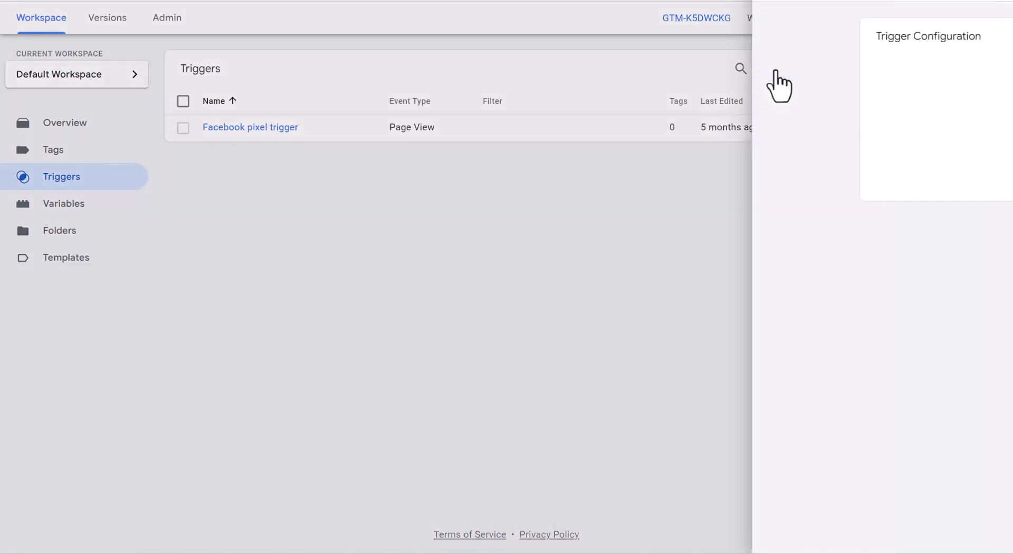
left_click(506, 111)
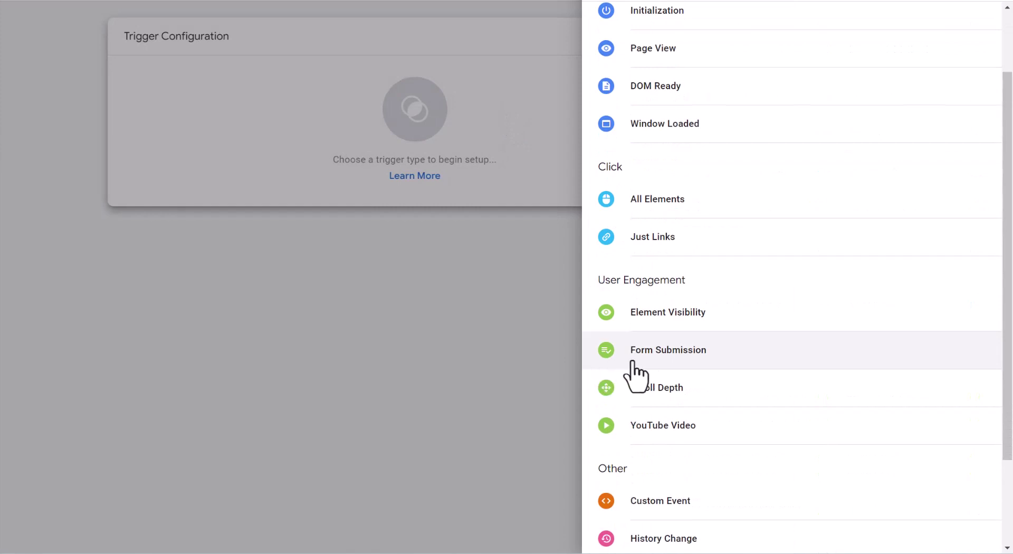
left_click(667, 351)
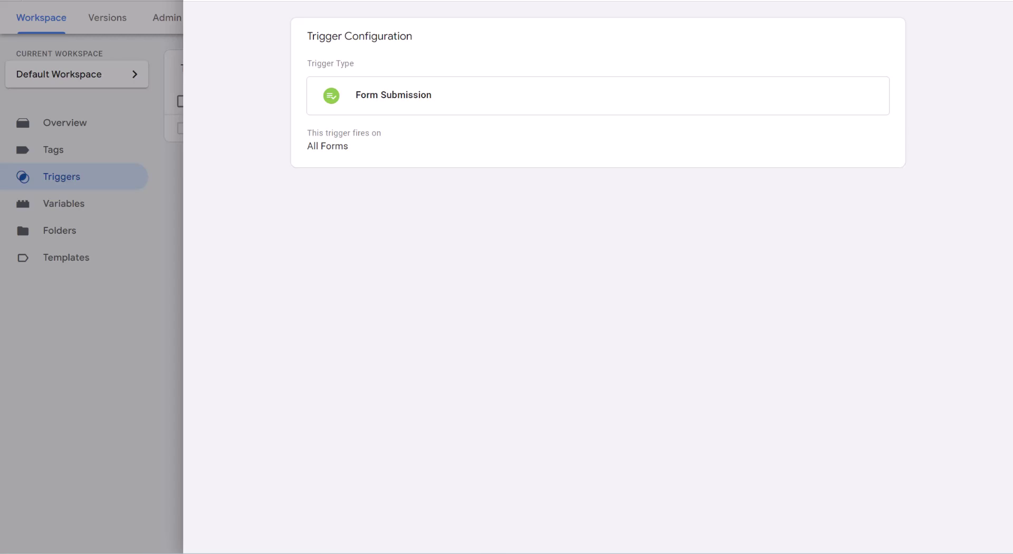
left_click(952, 3)
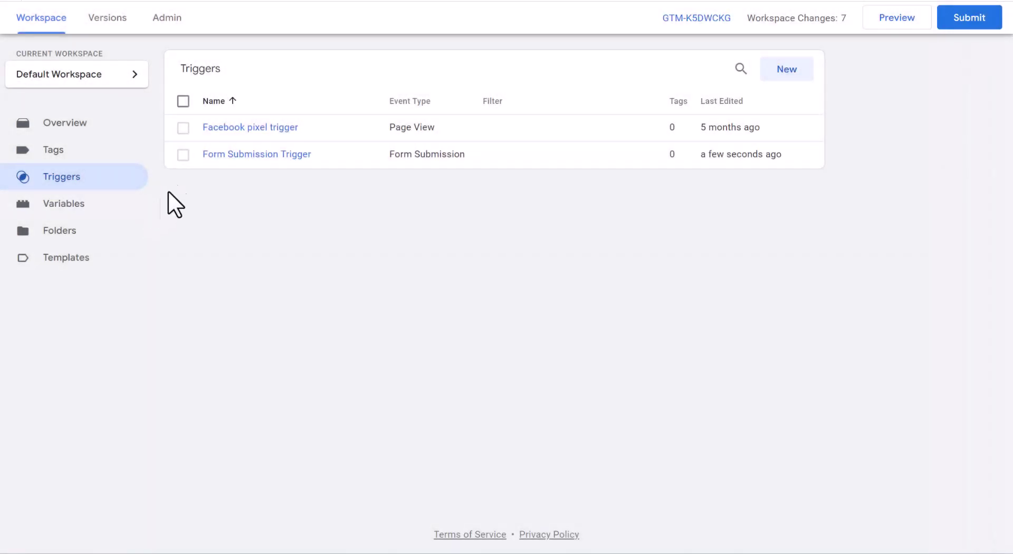
Start a new tag fired by Form Submission Trigger and bring up the tag types
left_click(113, 154)
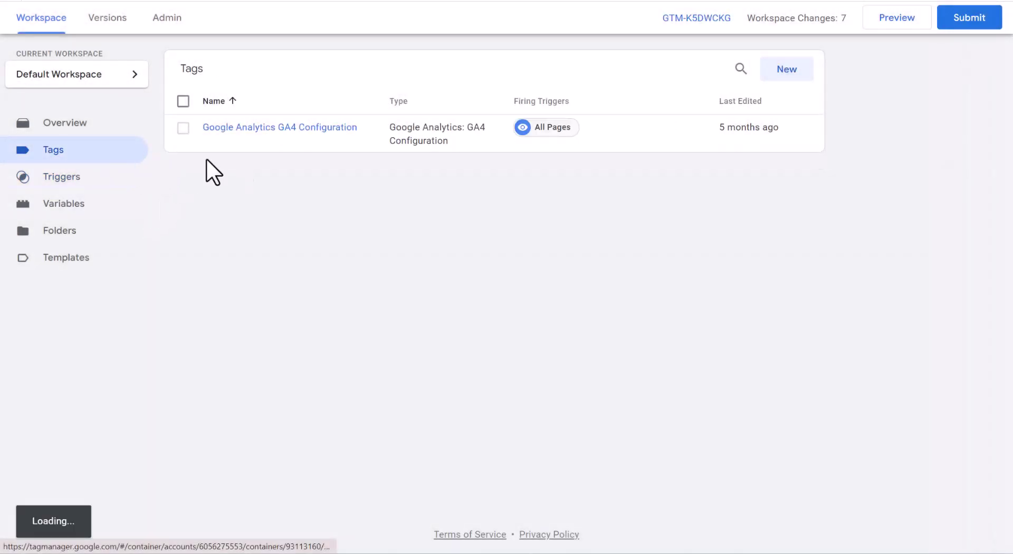
left_click(788, 79)
left_click(428, 264)
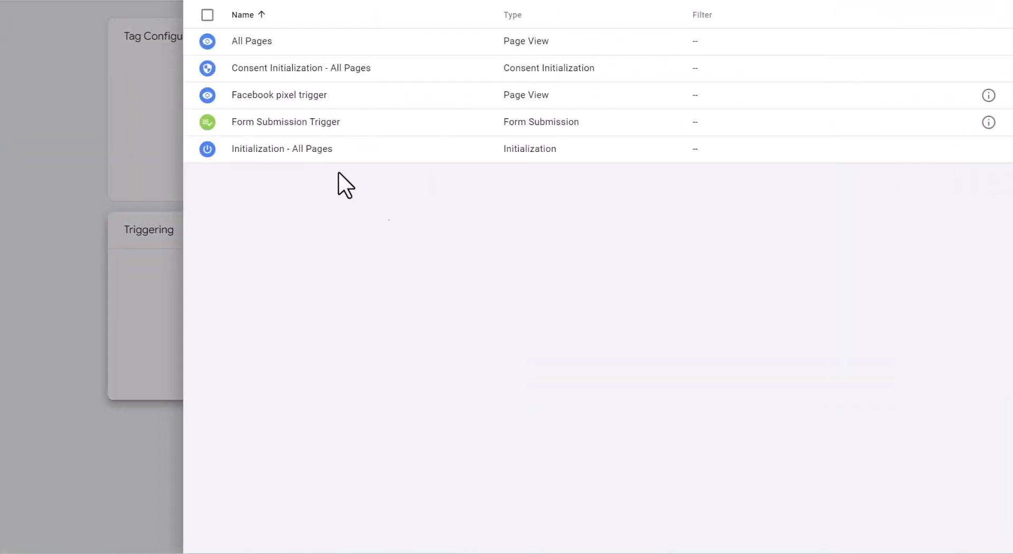
left_click(208, 121)
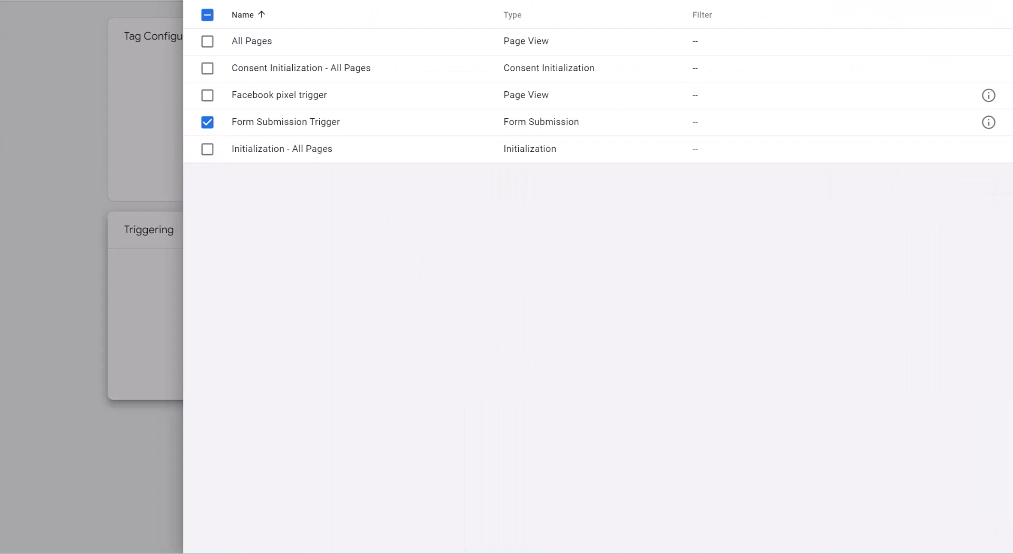
left_click(972, 7)
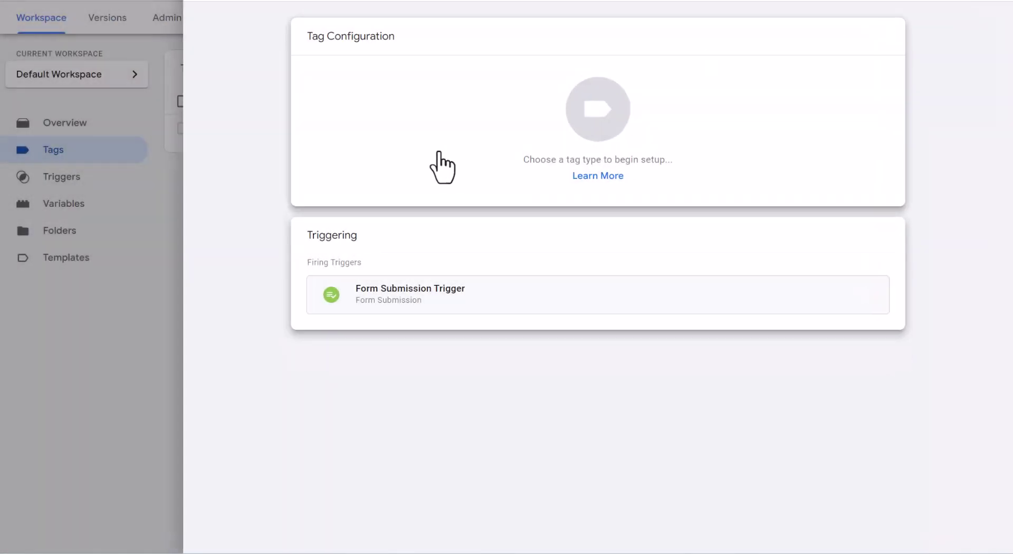
left_click(441, 166)
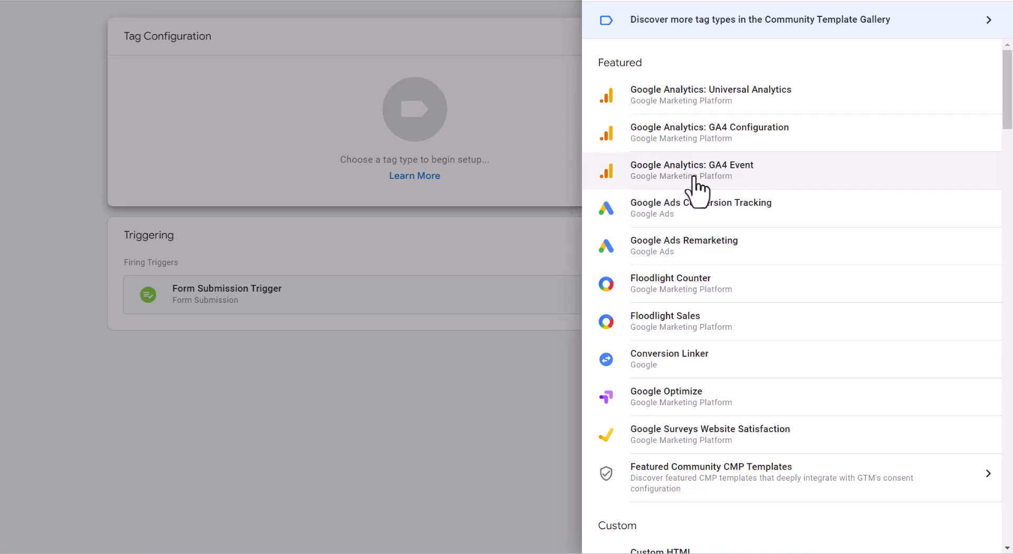
Make the tag a GA4 Event with Configuration Tag 'None - Manually Set ID' and event name form_submit
left_click(720, 178)
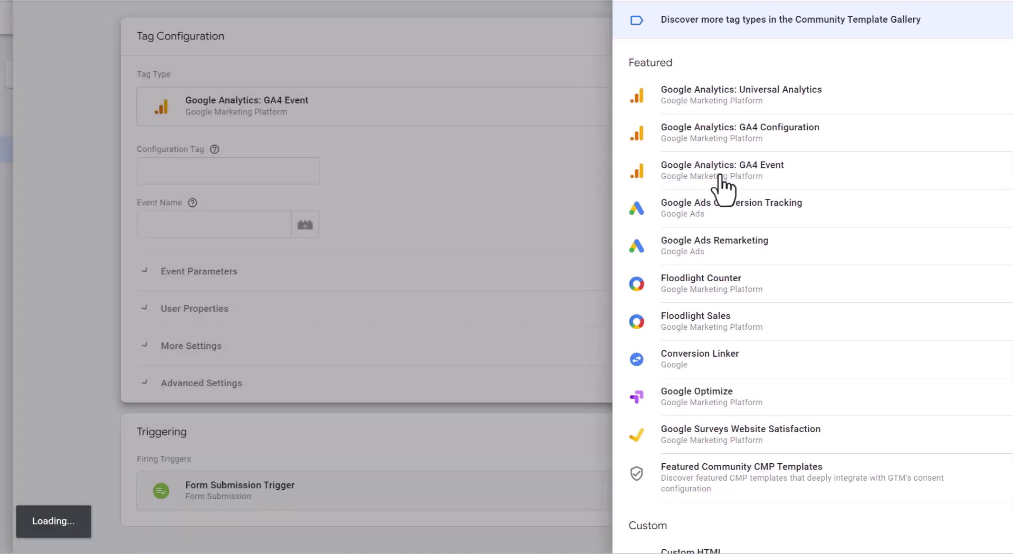
left_click(465, 170)
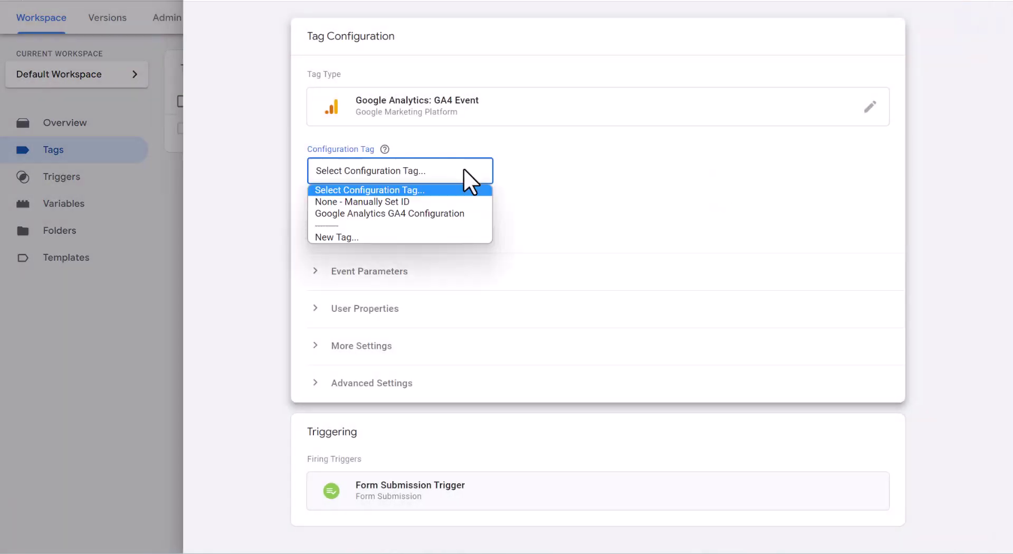
left_click(413, 200)
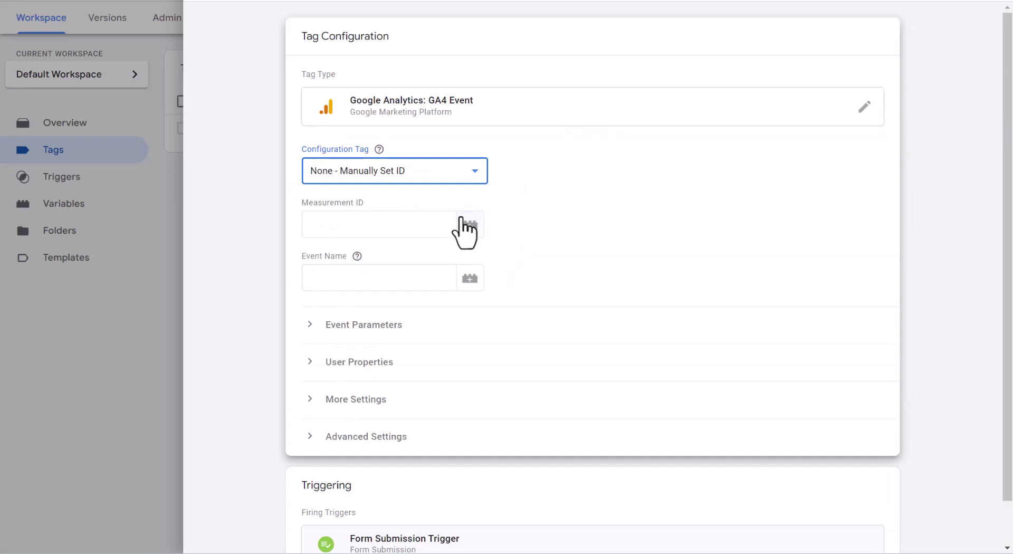
scroll(518, 281, "down", 1)
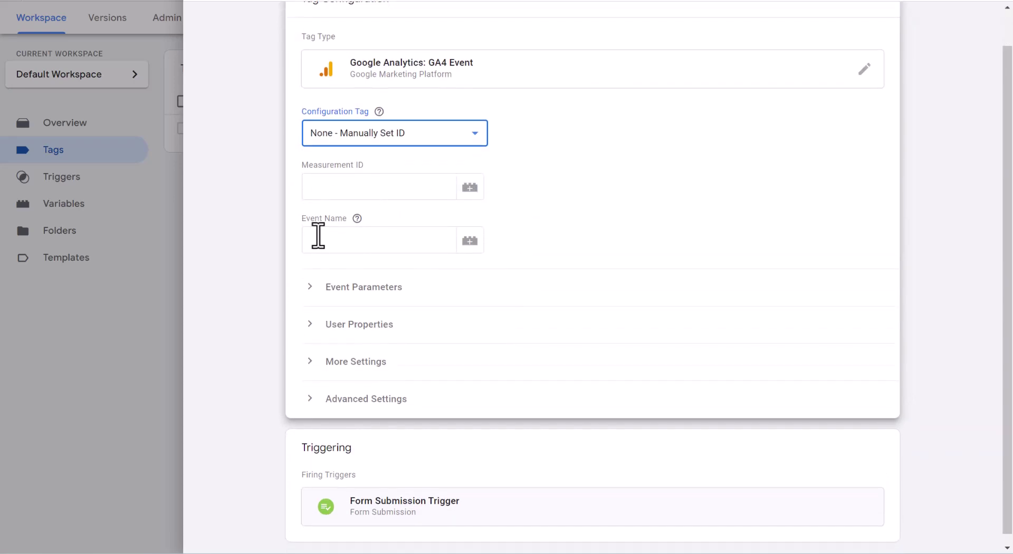
left_click(361, 239)
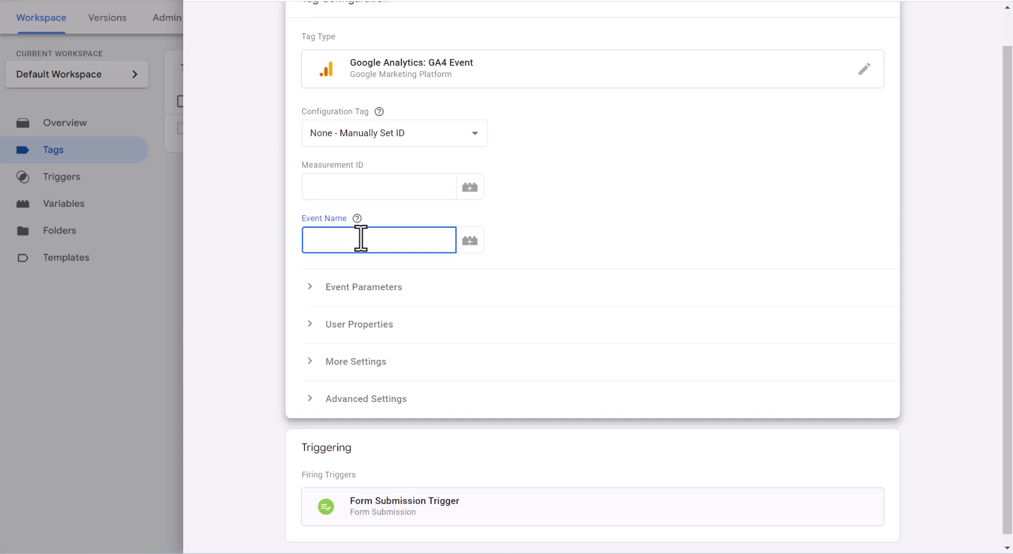
type("form_")
type("subm")
type("it")
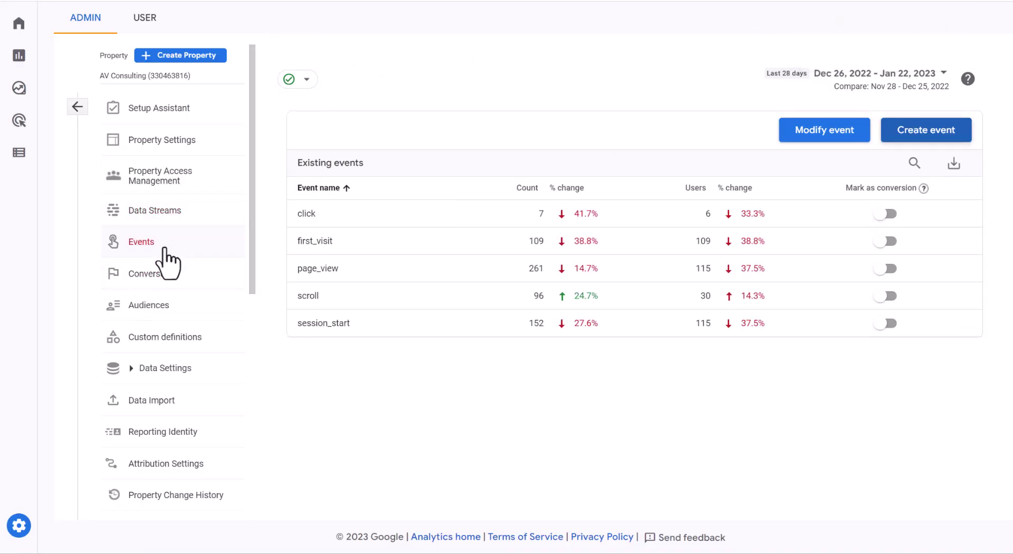
Define GA4 custom event form_submit with the condition event_name equals form_submit
left_click(905, 133)
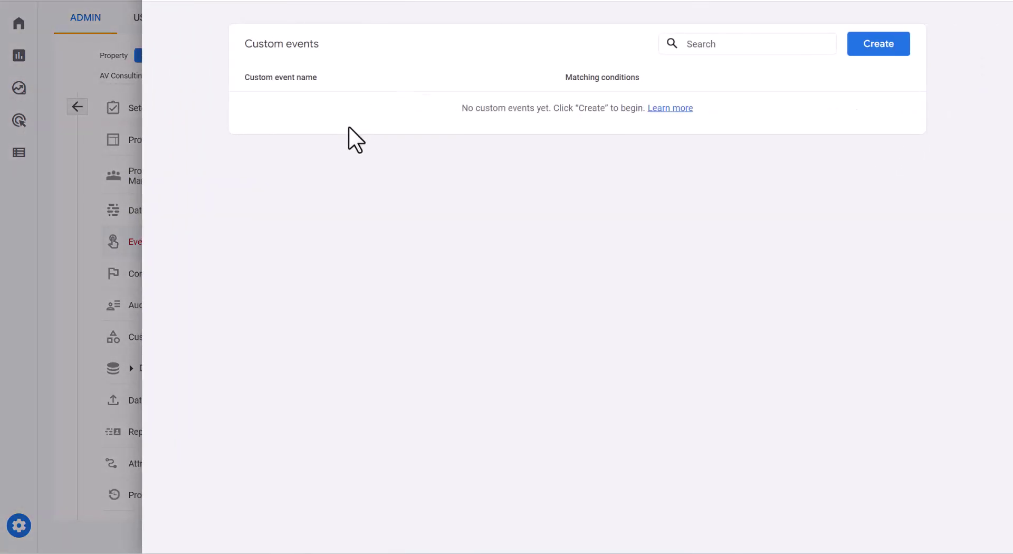
left_click(865, 43)
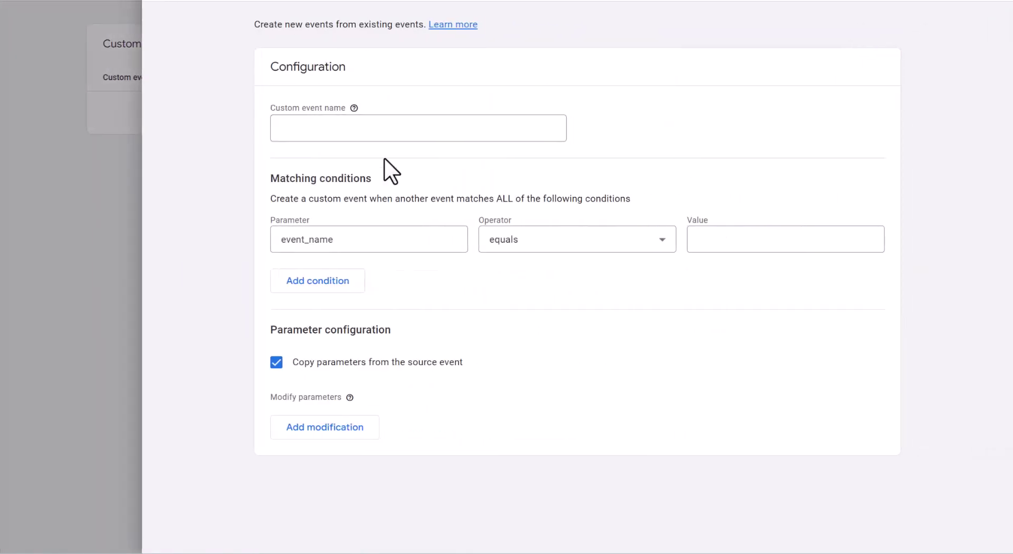
left_click(385, 131)
type("form")
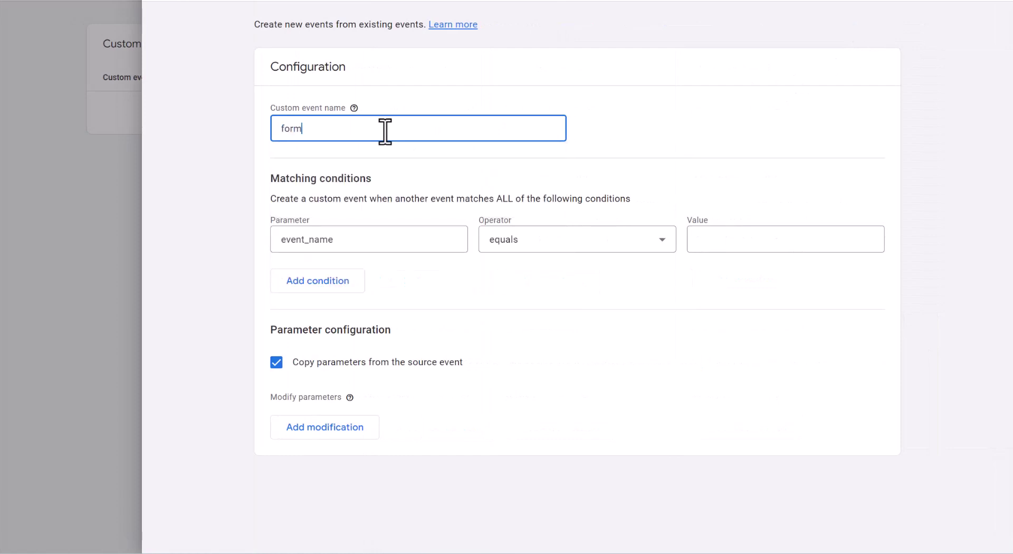
type("_sub")
type("mit")
key("ctrl+a")
key("ctrl+c")
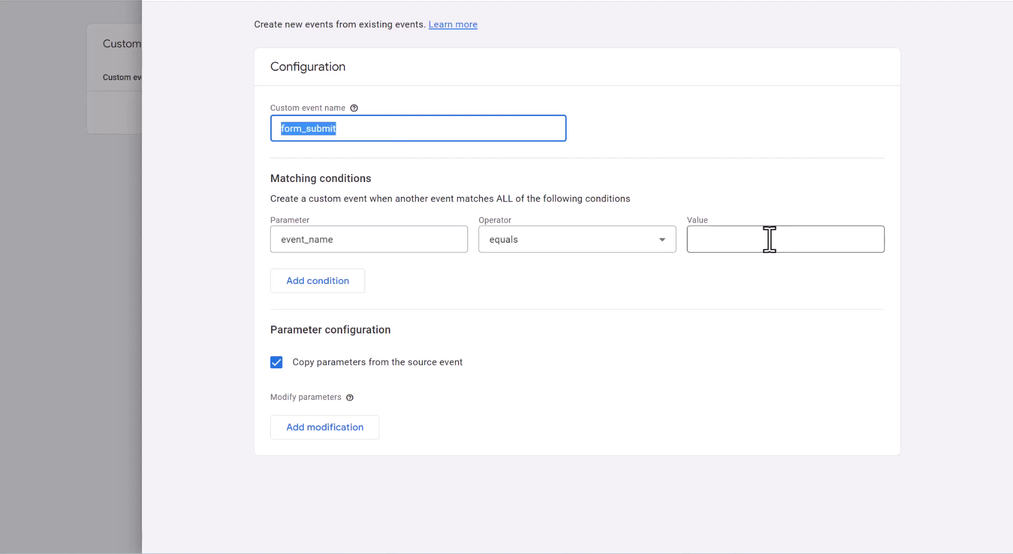
left_click(769, 238)
key("ctrl+v")
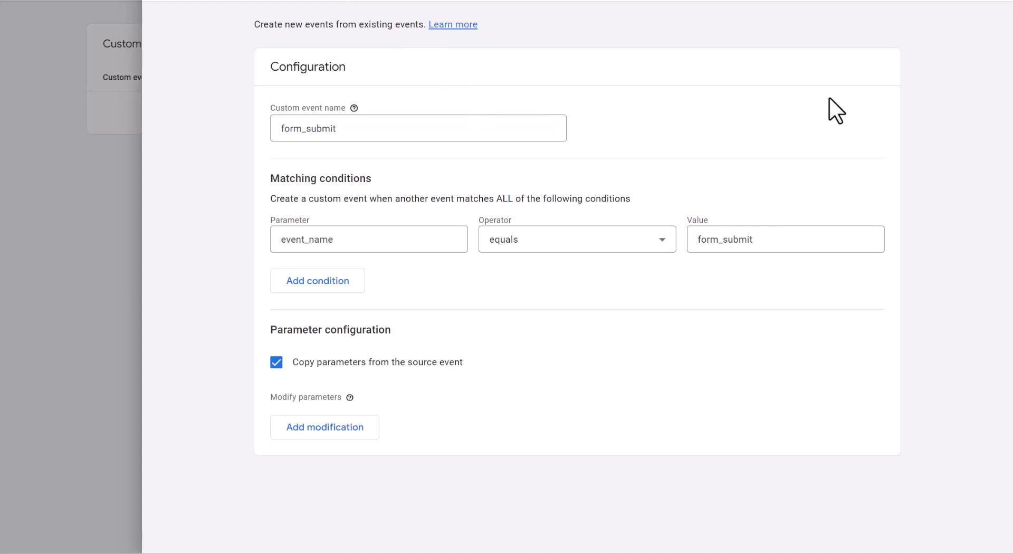
Save the form_submit custom event with Create
left_click(964, 8)
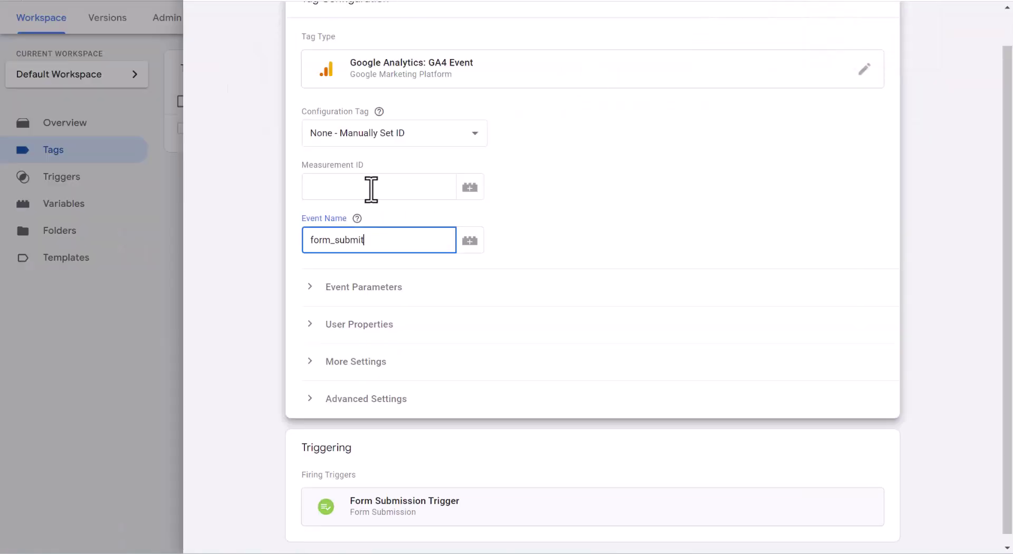
Paste measurement ID G-2HD4H482W8 and save the tag as Form Submission Conversion Tag
left_click(371, 189)
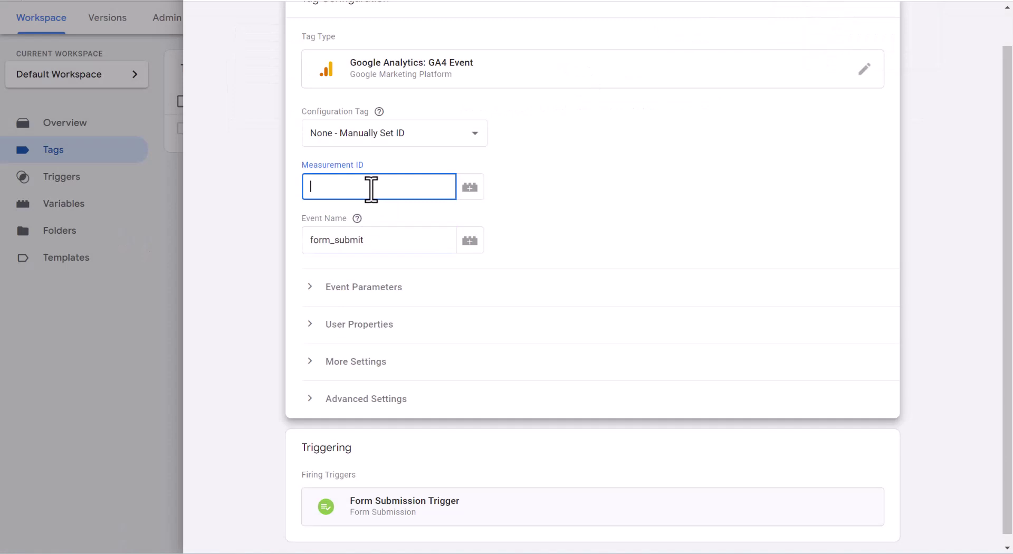
type("G-2HD4H482W8")
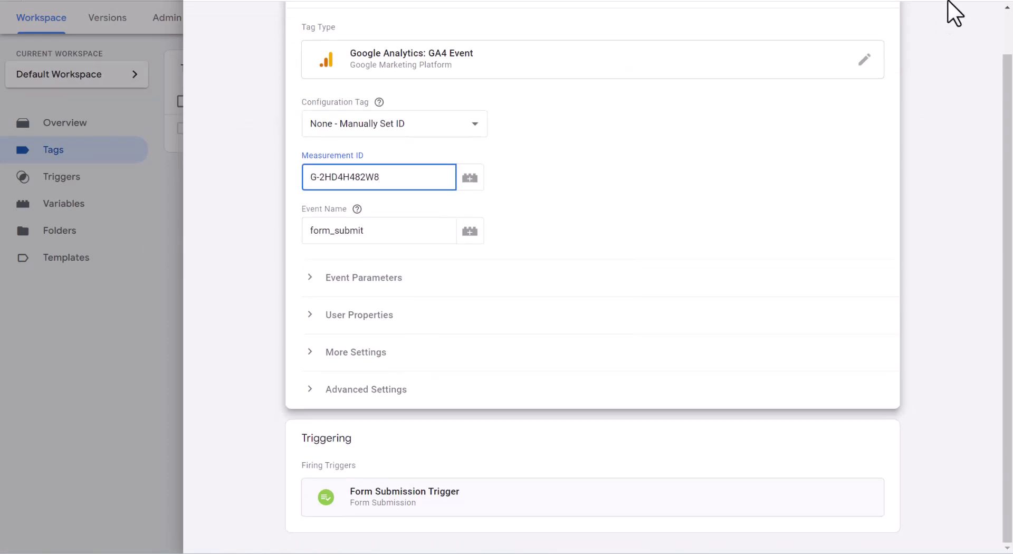
scroll(826, 119, "up", 1)
scroll(826, 119, "up", 1)
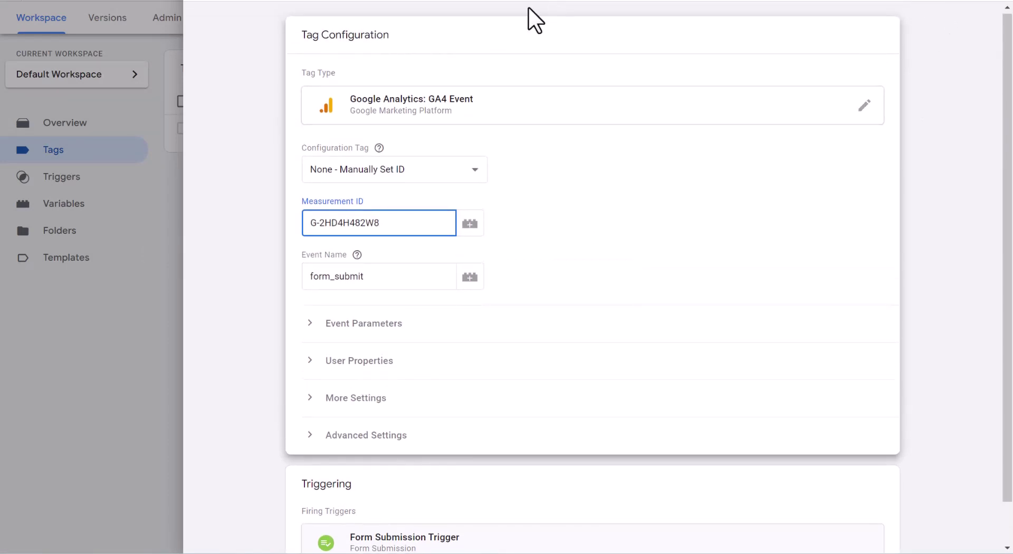
left_click(950, 53)
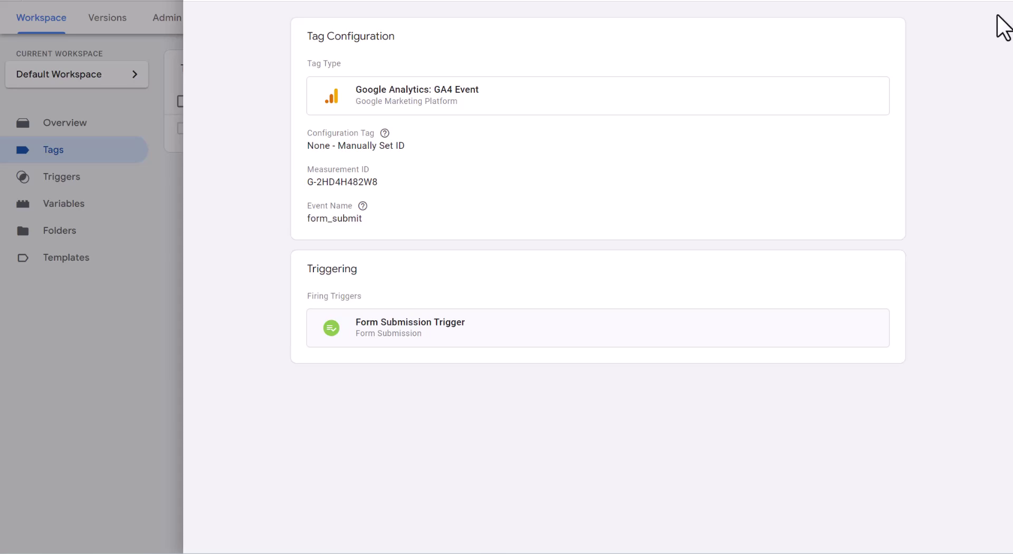
left_click(933, 2)
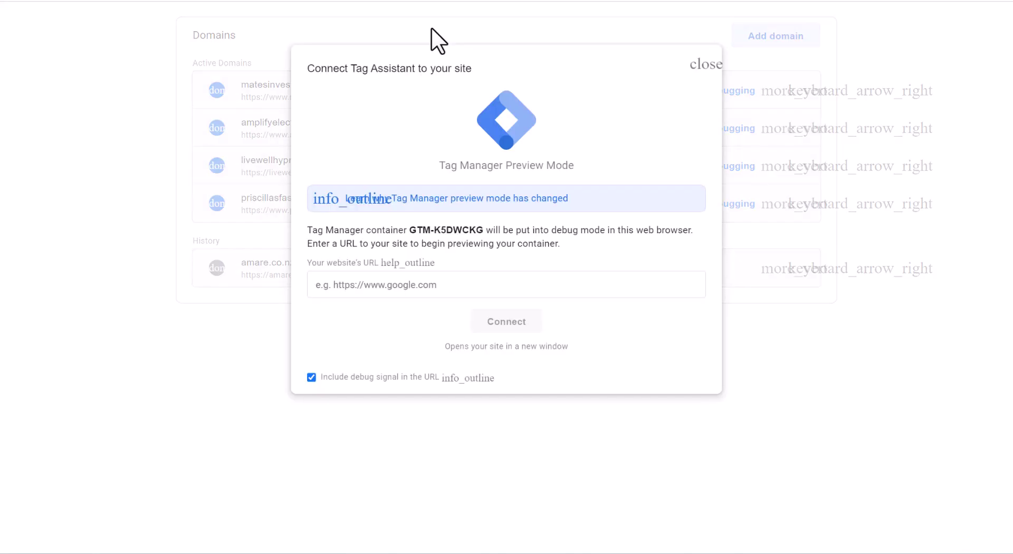
left_click(415, 277)
type("h")
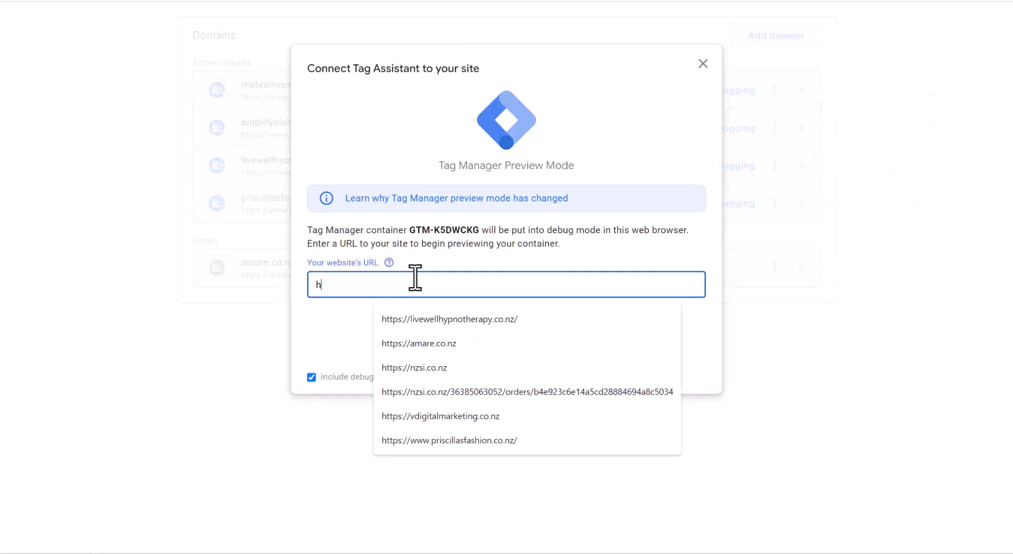
type("ttps://a")
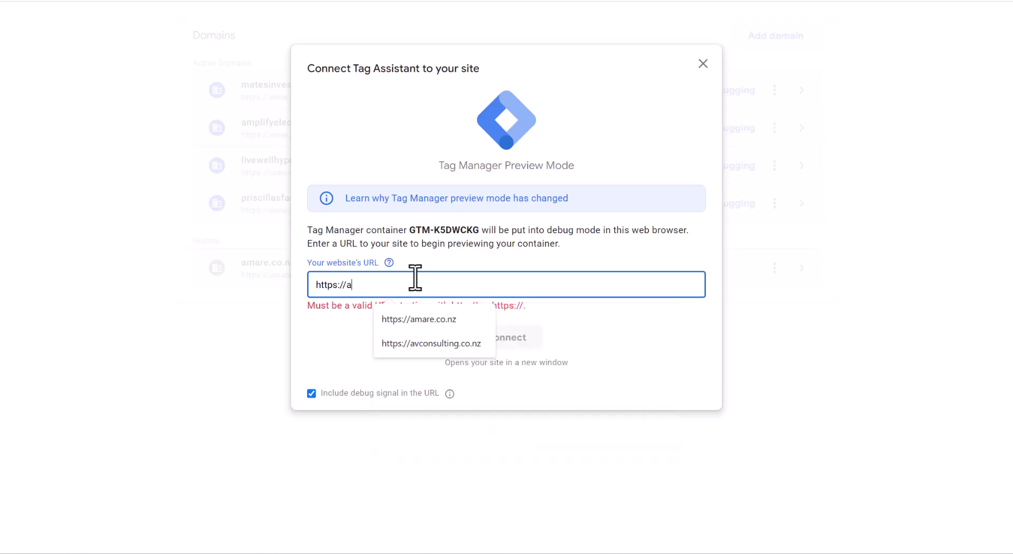
type("vc")
left_click(435, 319)
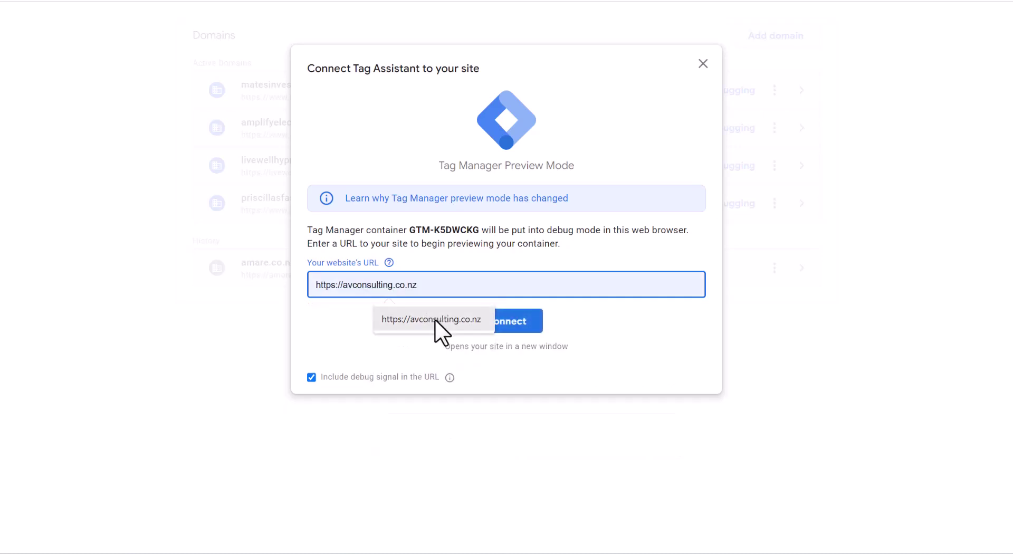
left_click(496, 323)
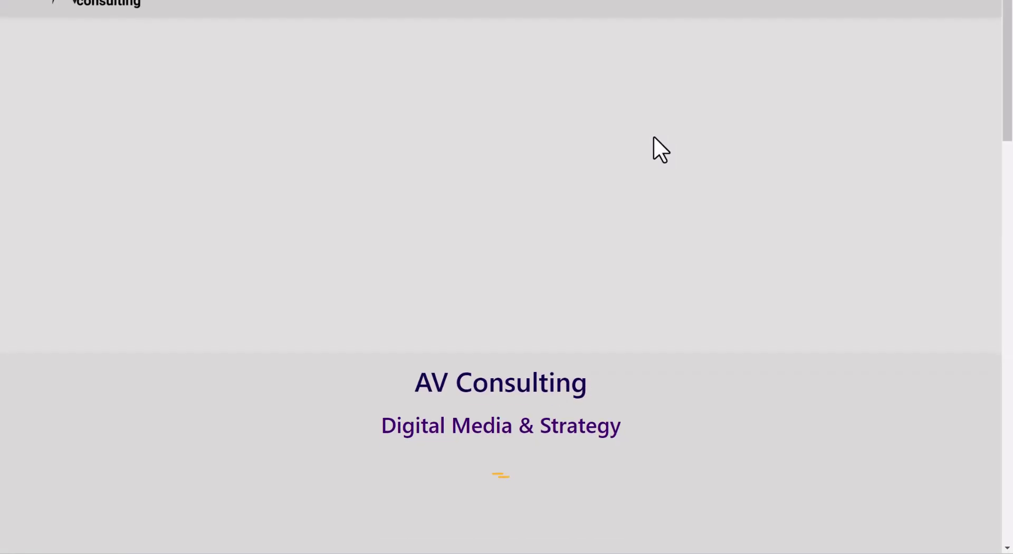
Fill the contact form's name, e-mail and message with test values and submit it
scroll(653, 136, "down", 3)
scroll(653, 136, "down", 10)
scroll(653, 136, "down", 10)
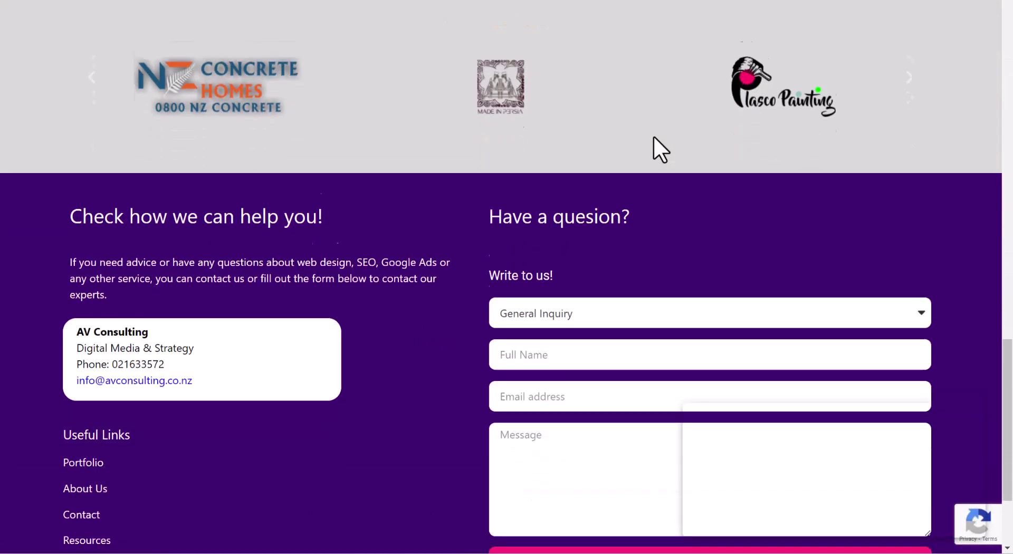
scroll(653, 137, "down", 3)
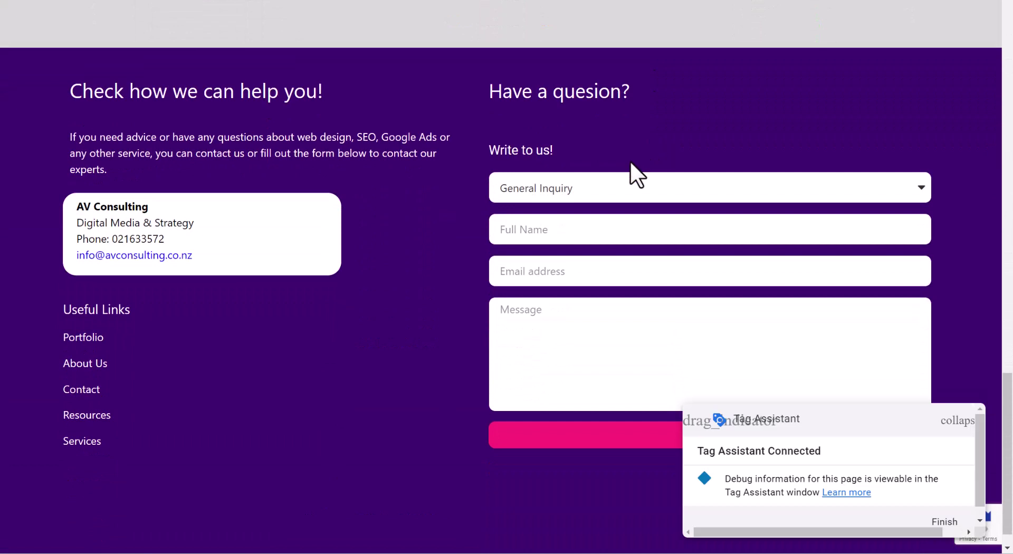
scroll(636, 145, "down", 1)
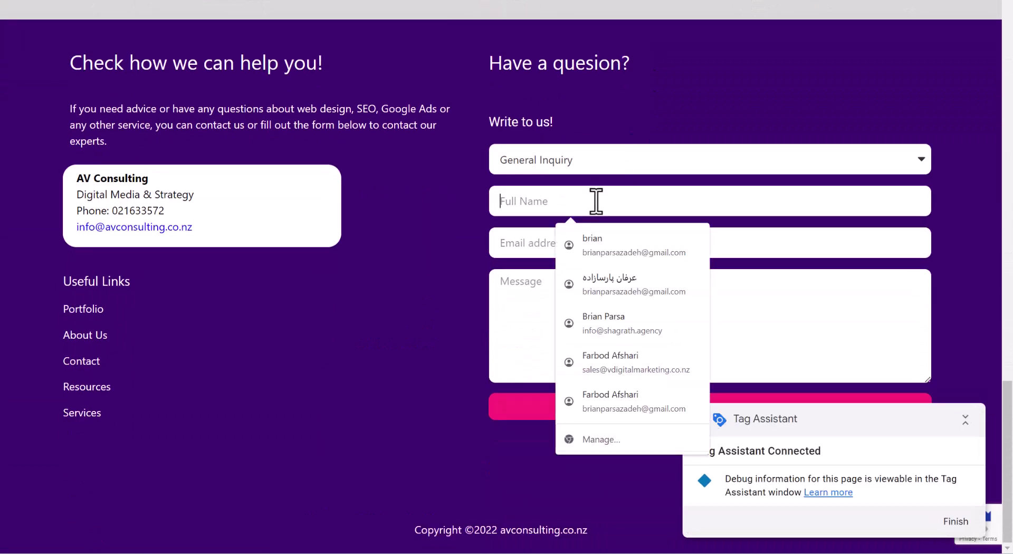
type("test")
left_click(528, 243)
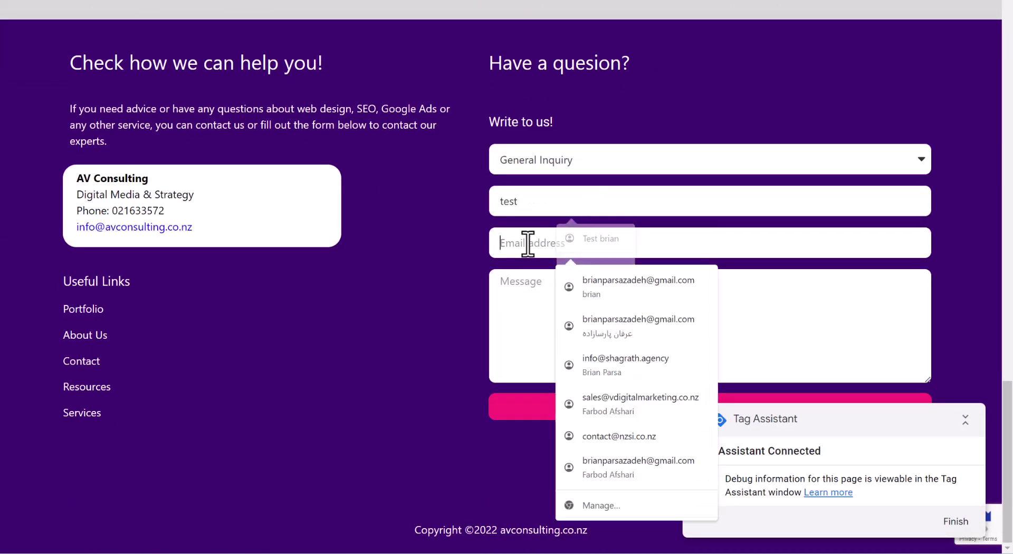
type("test@test.com")
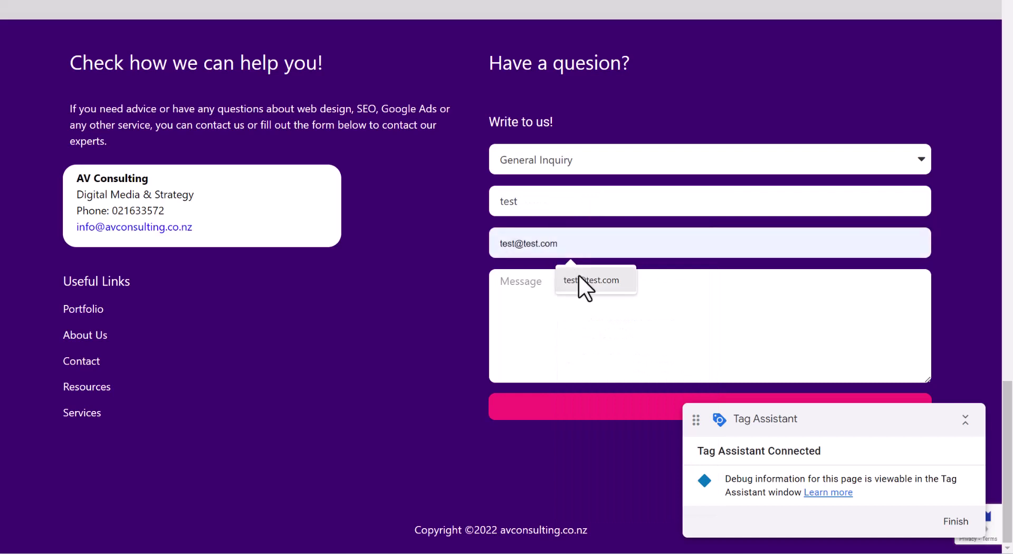
left_click(578, 276)
left_click(575, 306)
type("test")
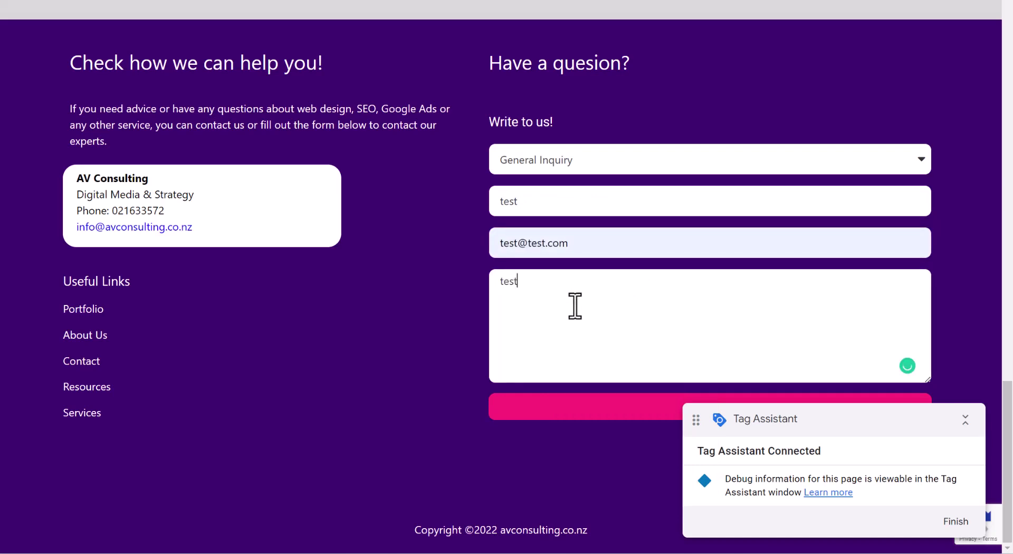
left_click(544, 402)
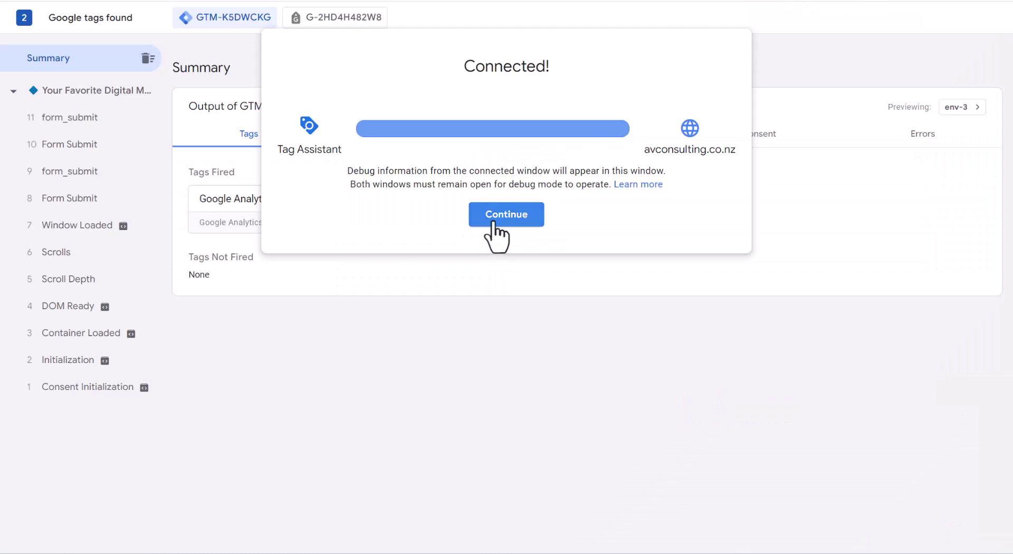
Dismiss the Connected! notice and confirm the Summary shows the form_submit conversion tag firing twice
left_click(493, 221)
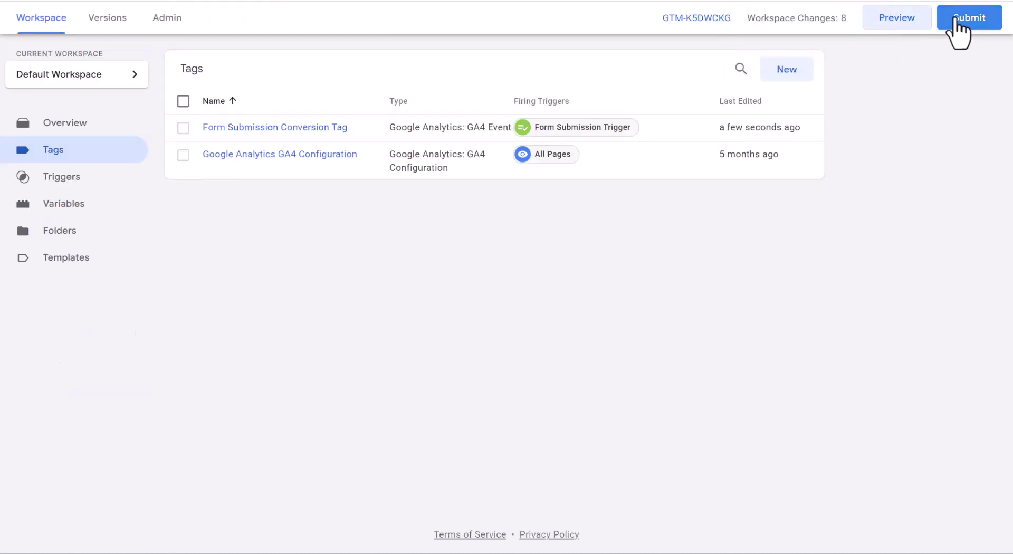
Publish the eight workspace changes as a new live container version
left_click(957, 23)
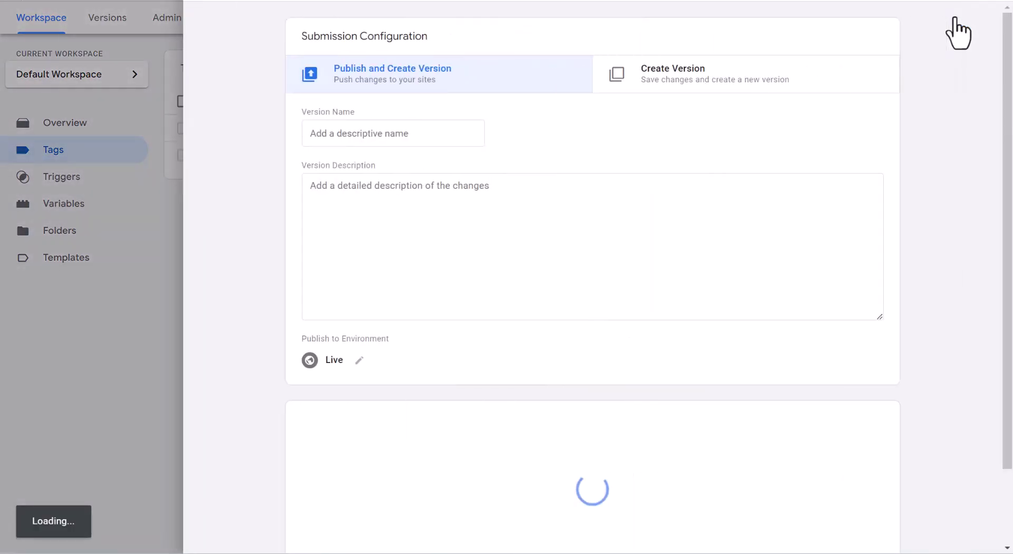
left_click(963, 2)
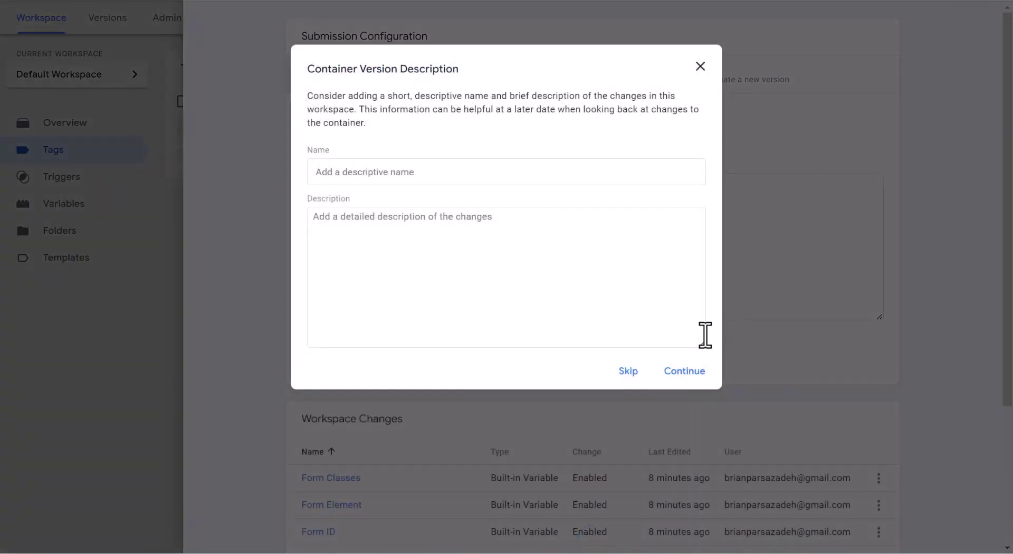
left_click(635, 373)
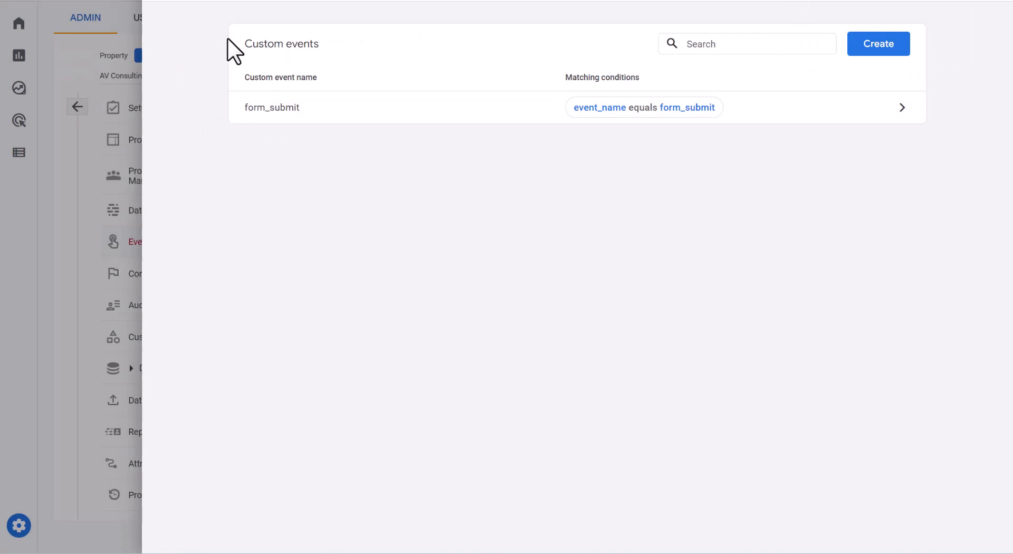
Close the Custom events panel and go to the property's Conversions page in Admin
left_click(169, 5)
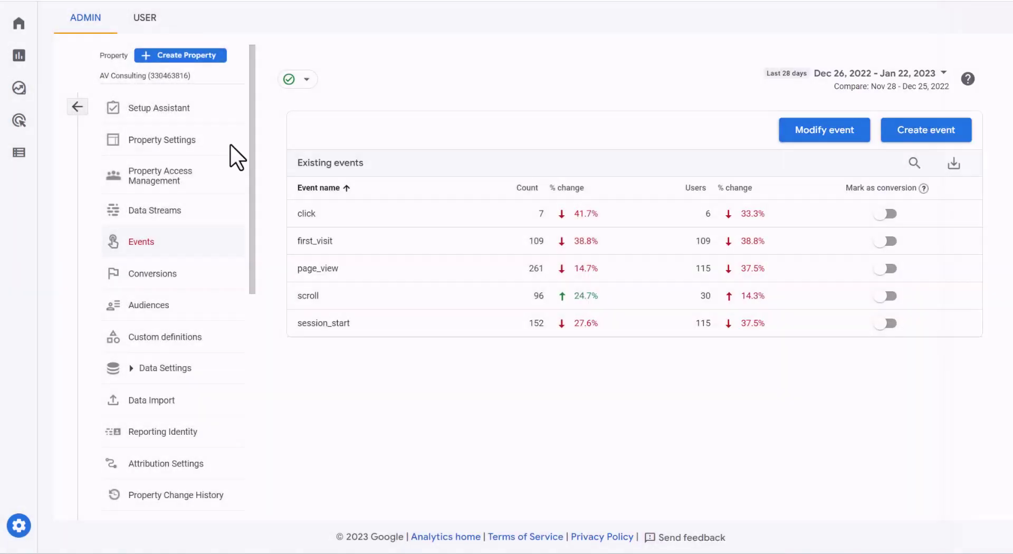
left_click(176, 272)
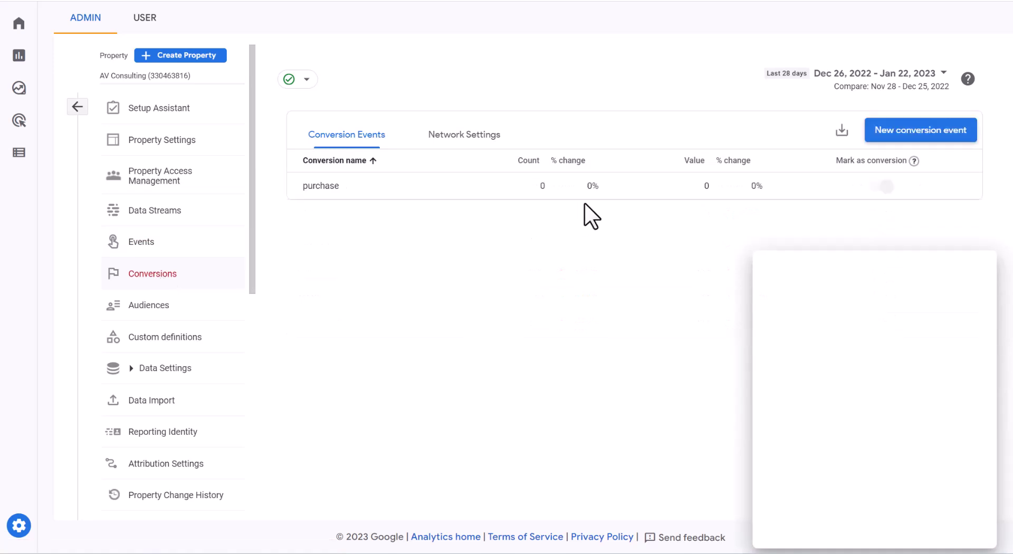
Create a new conversion event named form_submit and save it
left_click(874, 149)
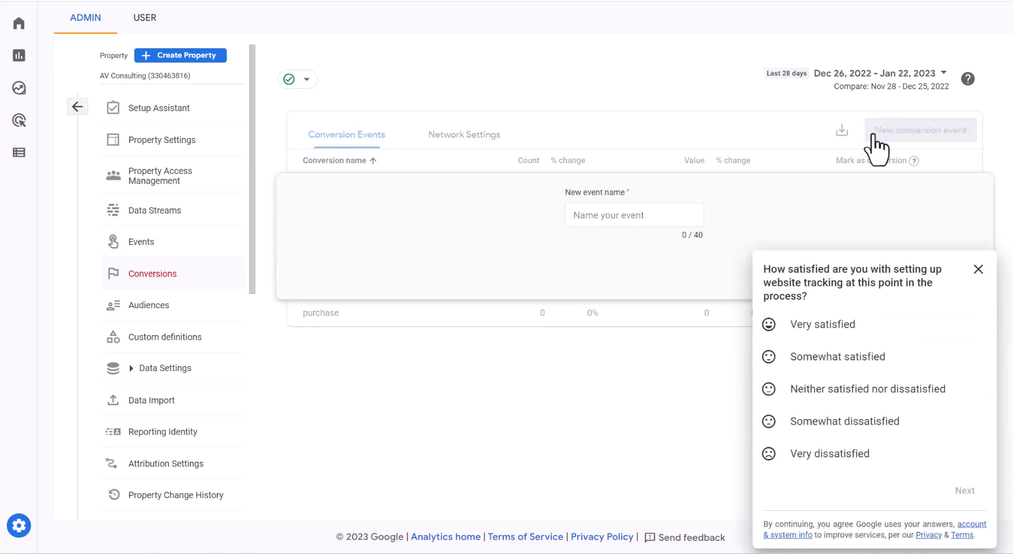
left_click(629, 216)
type("s")
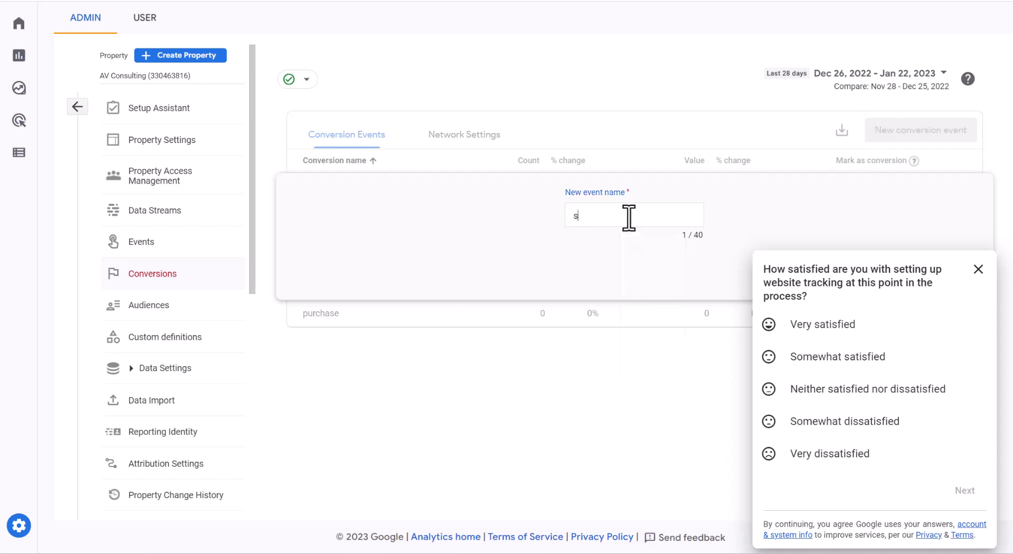
type("form_sub")
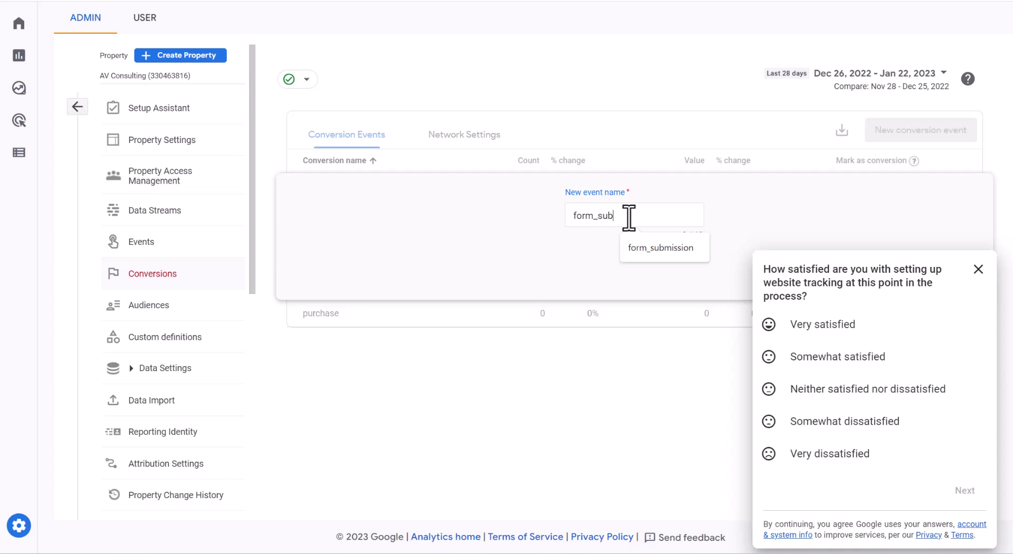
type("mit")
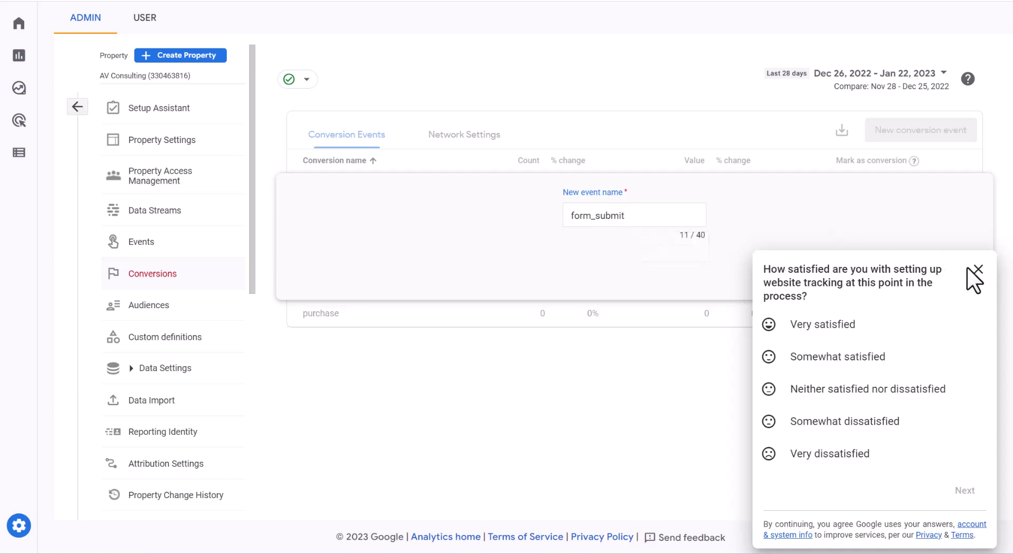
left_click(972, 271)
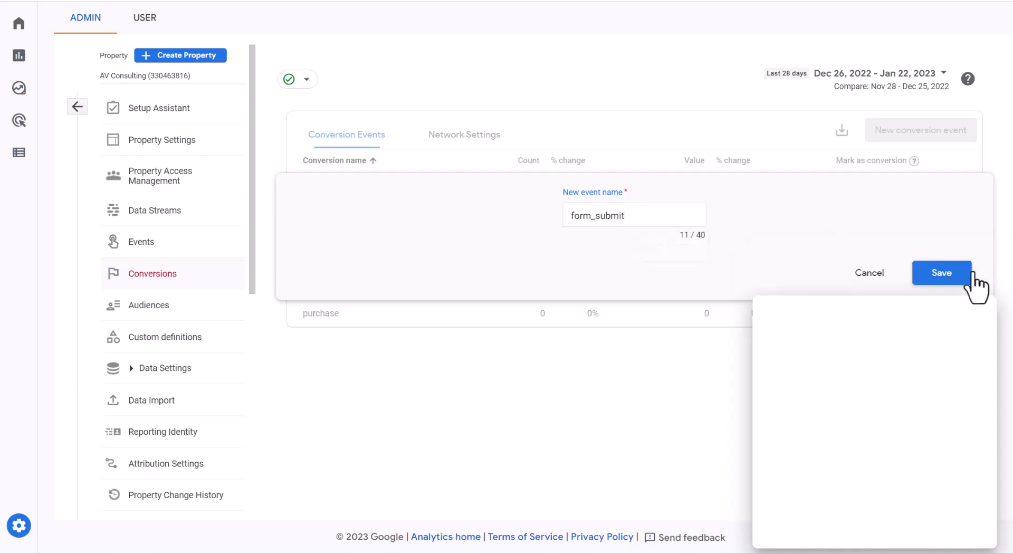
left_click(930, 280)
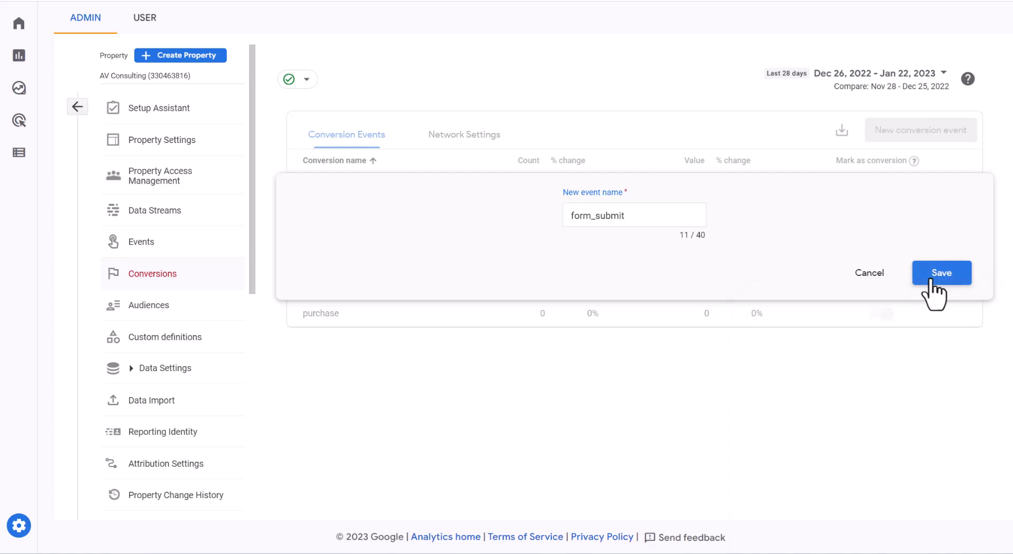